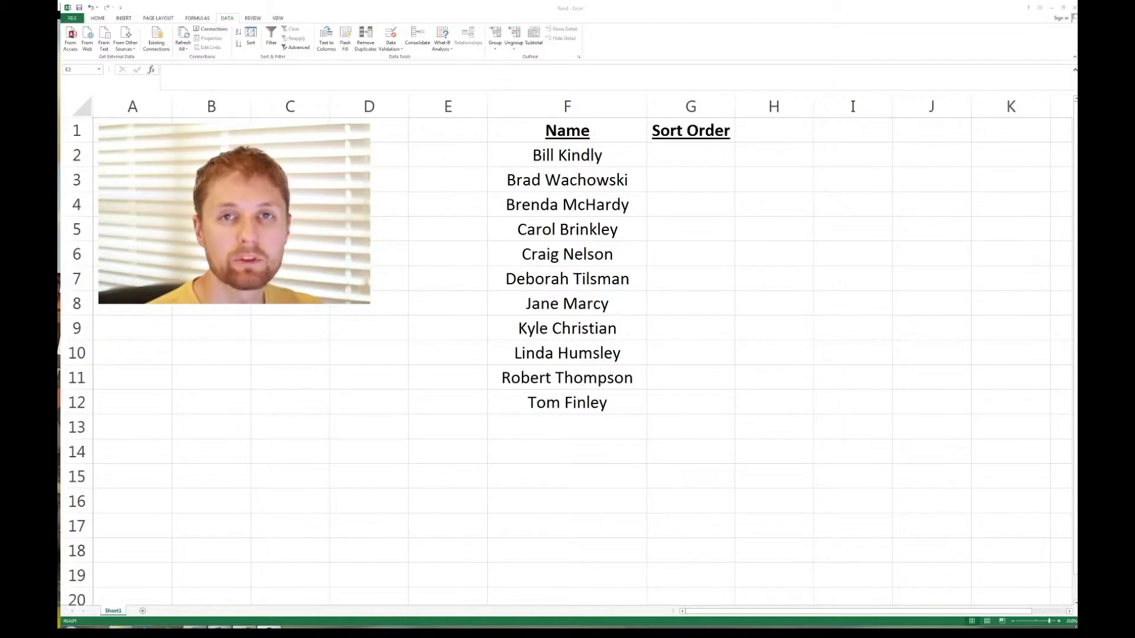
left_click(702, 155)
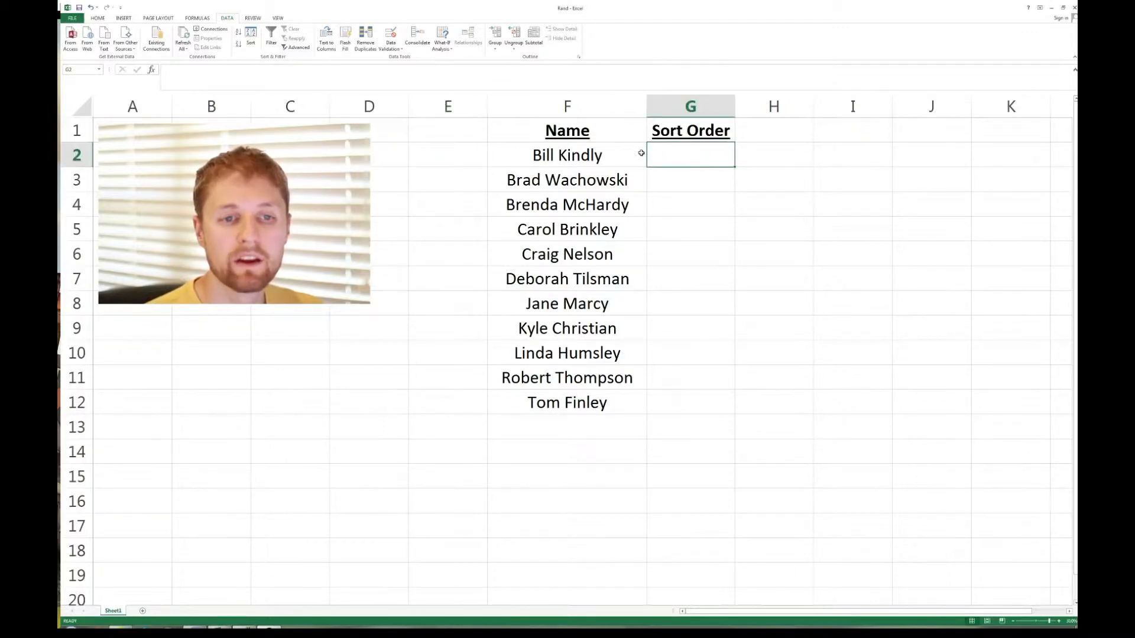
left_click_drag(585, 150, 587, 413)
left_click(656, 345)
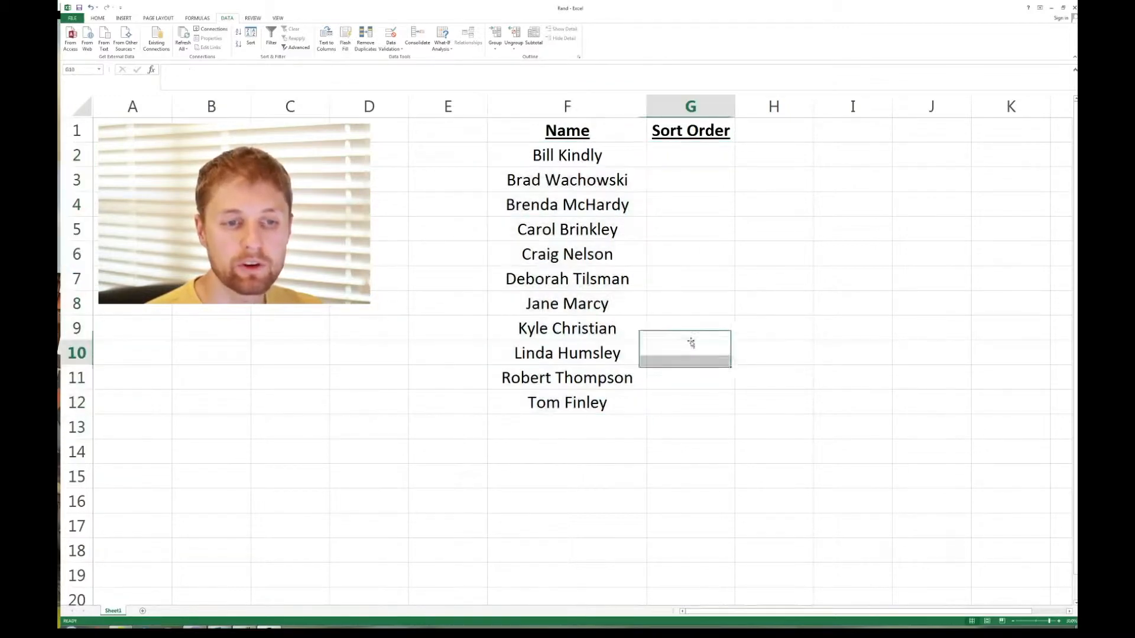
left_click_drag(570, 157, 582, 407)
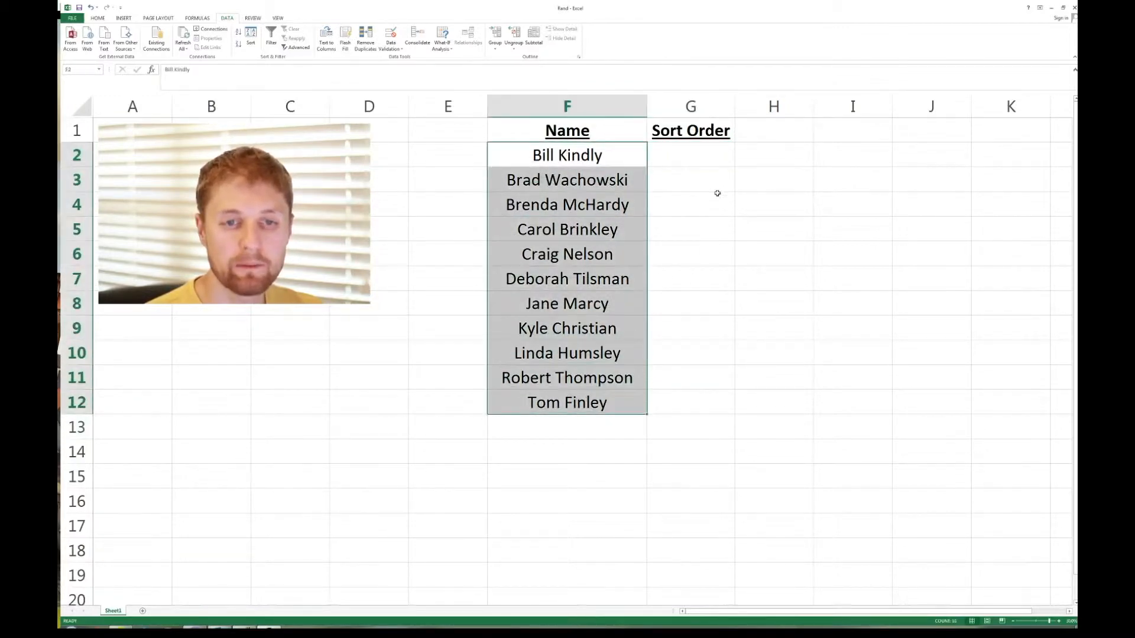
left_click(711, 157)
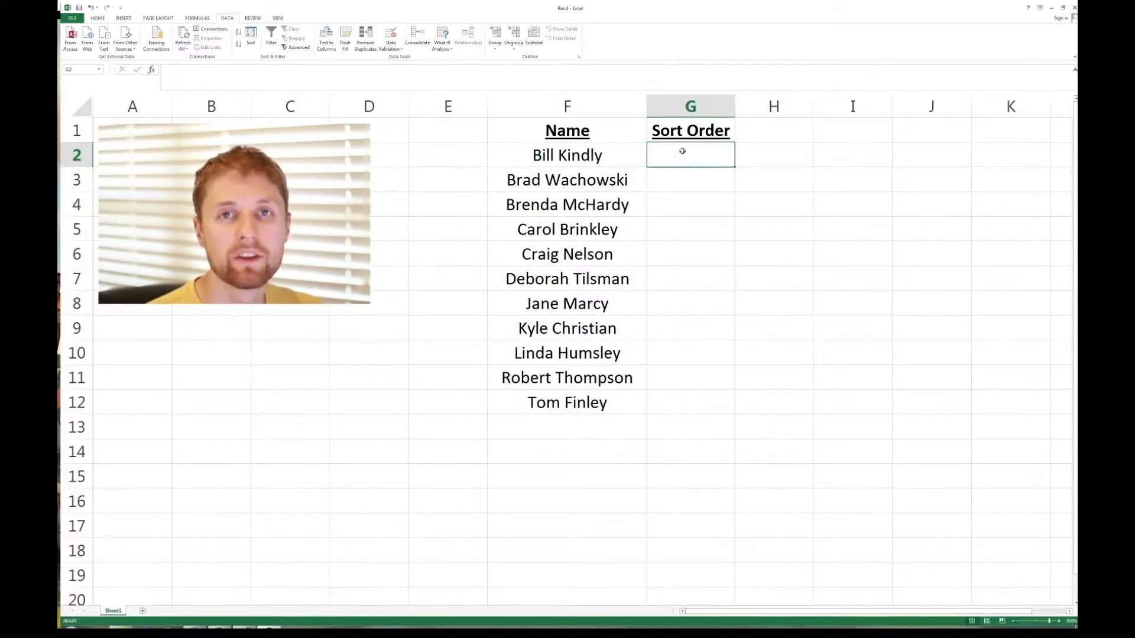
left_click_drag(691, 148, 687, 406)
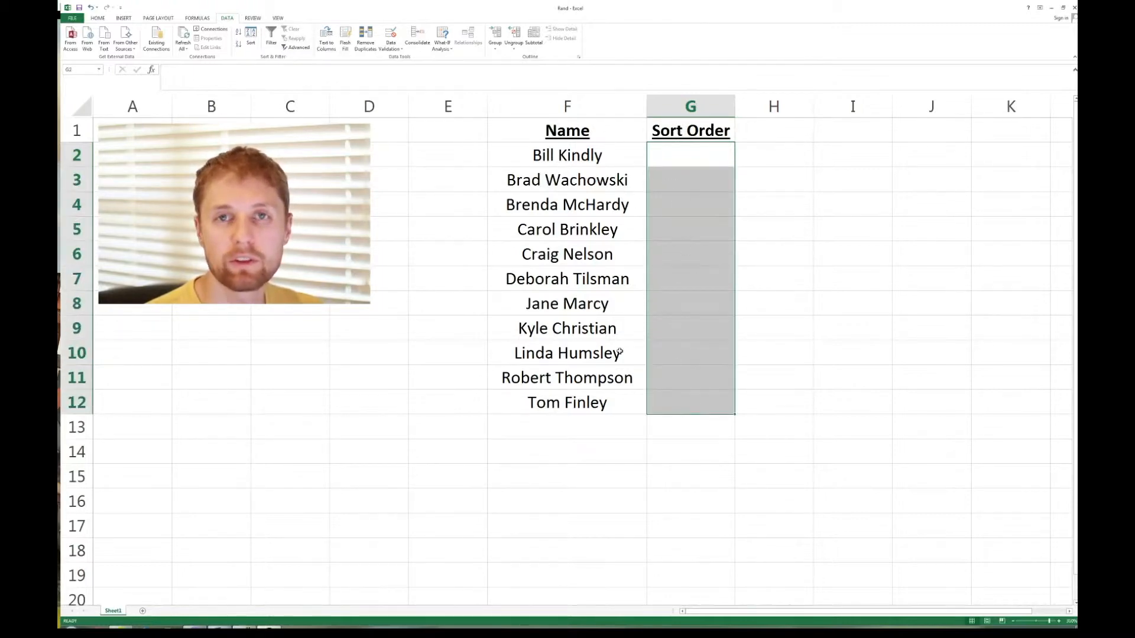
- Enter the formula =RANDBETWEEN(0,1000) in cell G2 under Sort Order
left_click(688, 163)
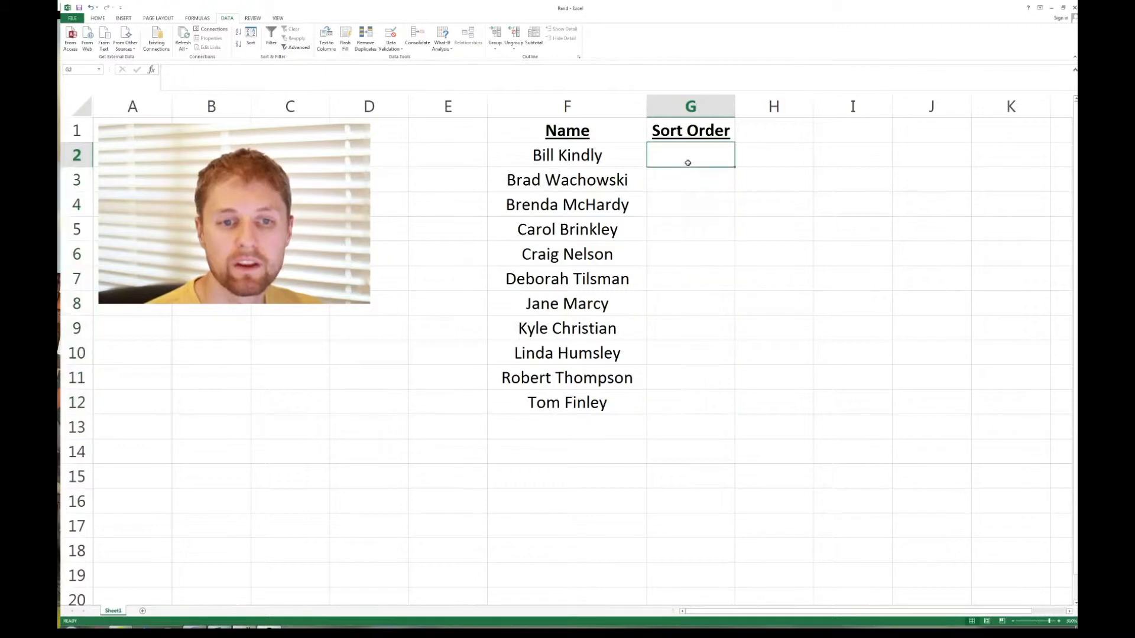
type("=ran")
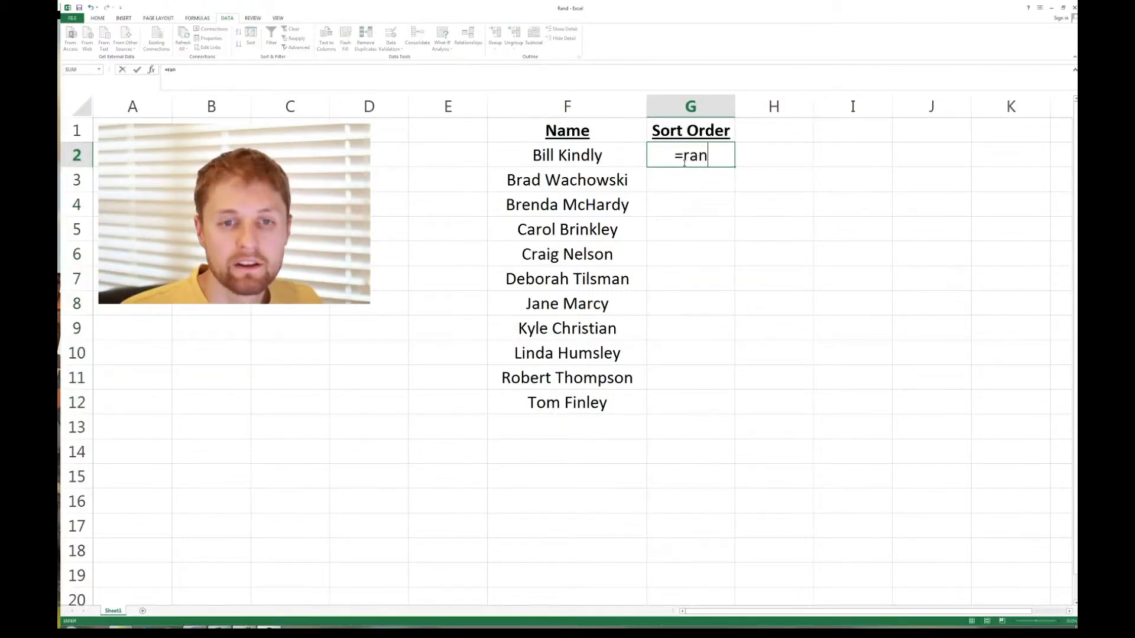
type("d")
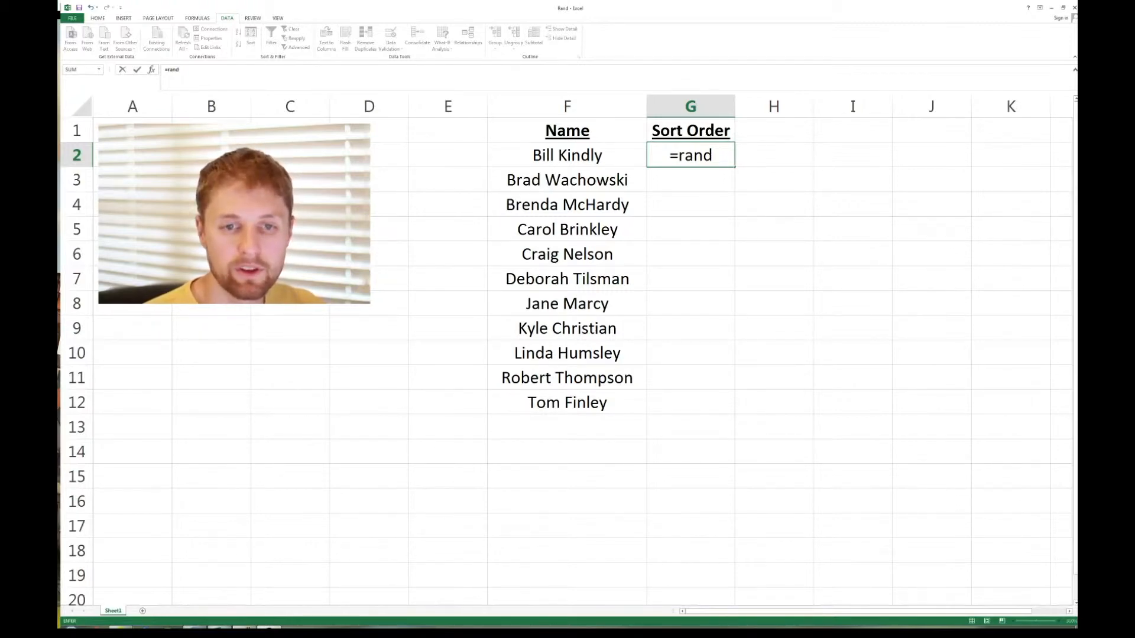
type("b")
key("Tab")
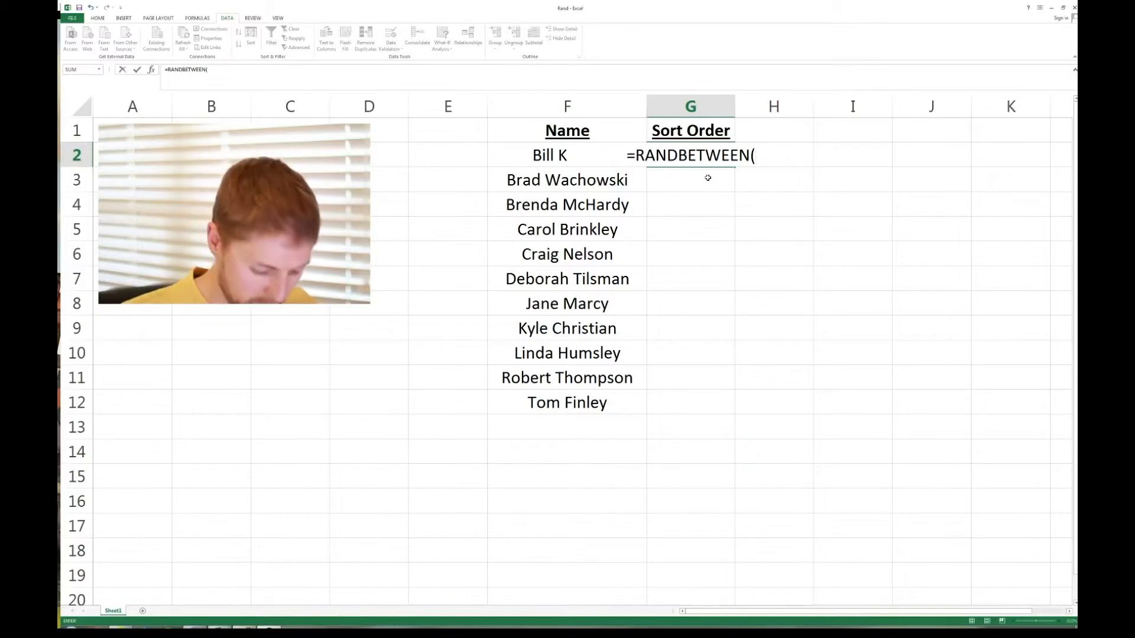
type("0,")
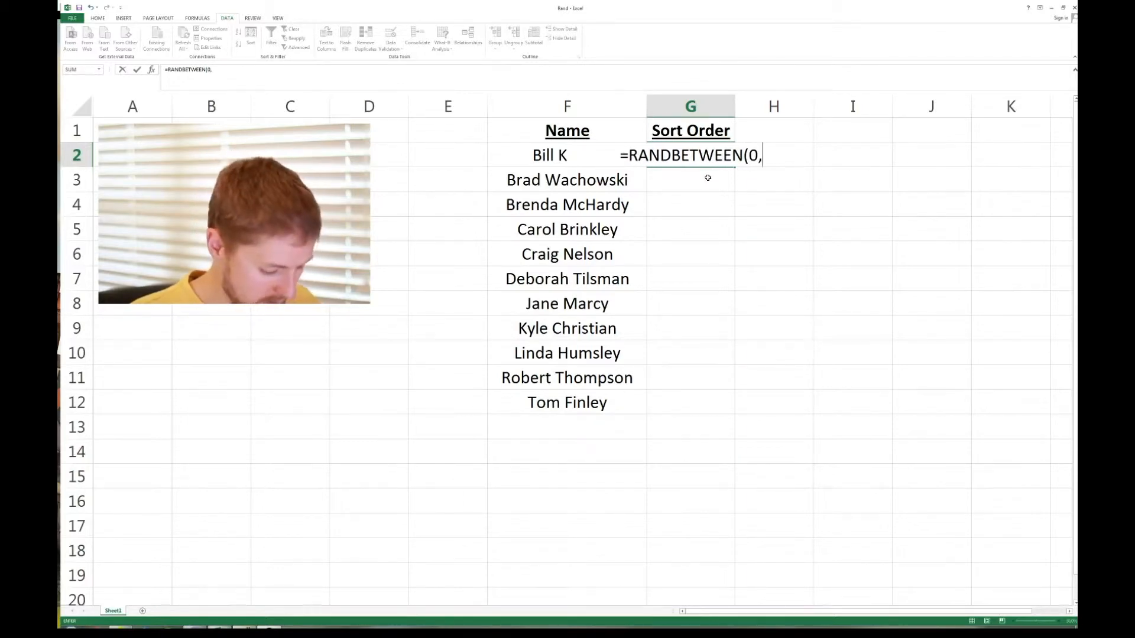
type("2000")
key("BackSpace")
key("BackSpace")
key("BackSpace")
key("BackSpace")
type("1")
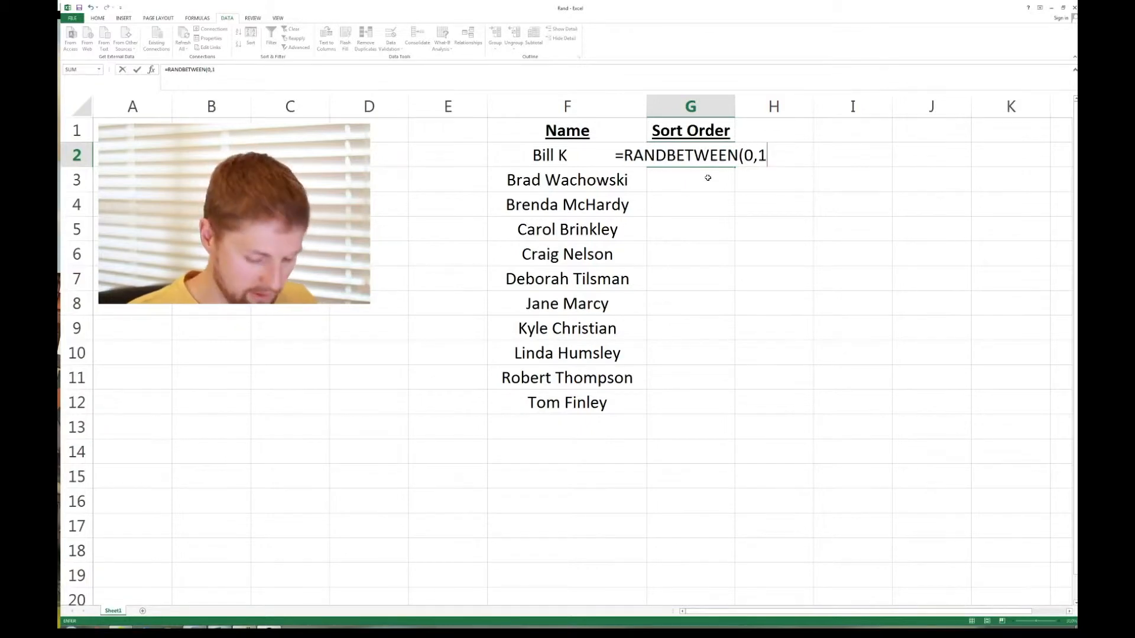
type("000)")
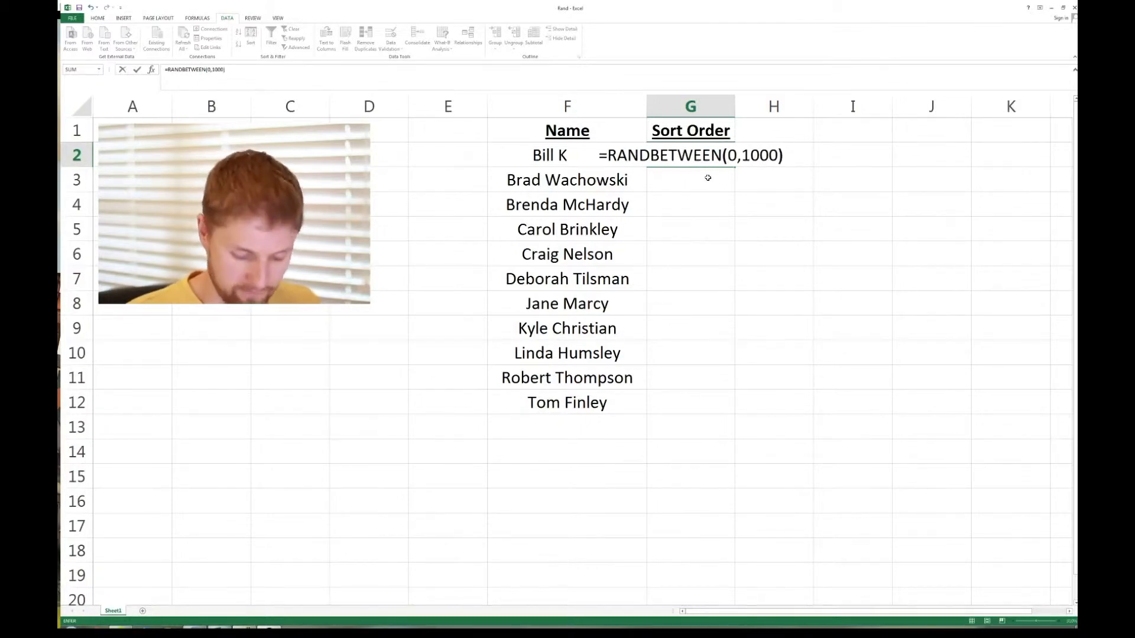
key("Return")
- Fill the RANDBETWEEN formula from G2 down the Sort Order column to G12
left_click(714, 163)
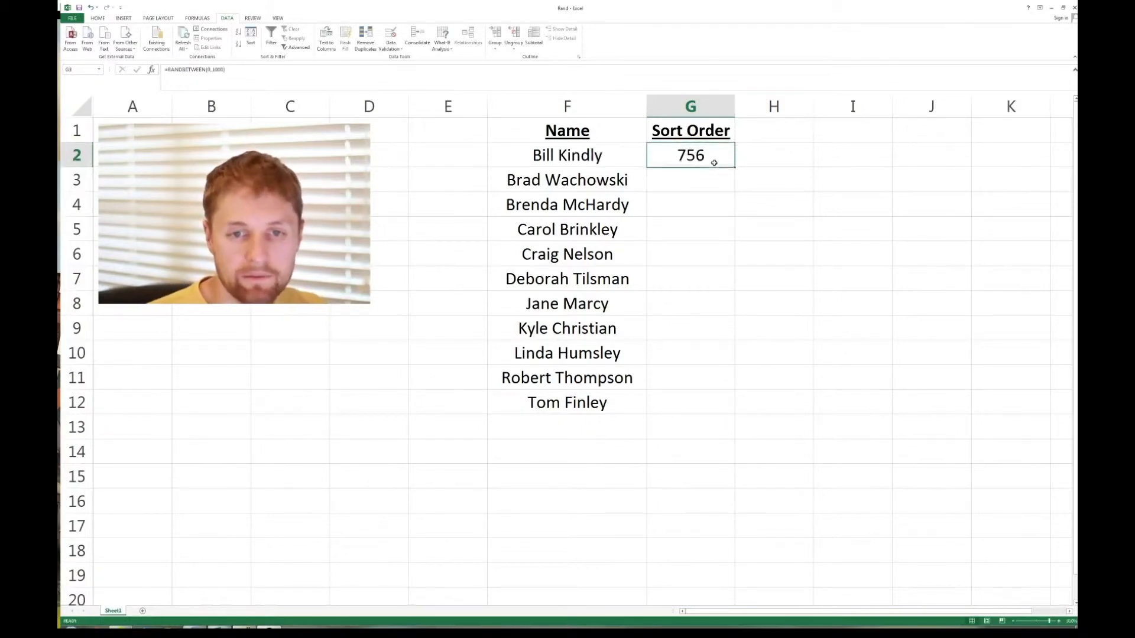
mouse_move(735, 167)
left_mouse_down()
mouse_move(715, 274)
mouse_move(733, 166)
left_mouse_up()
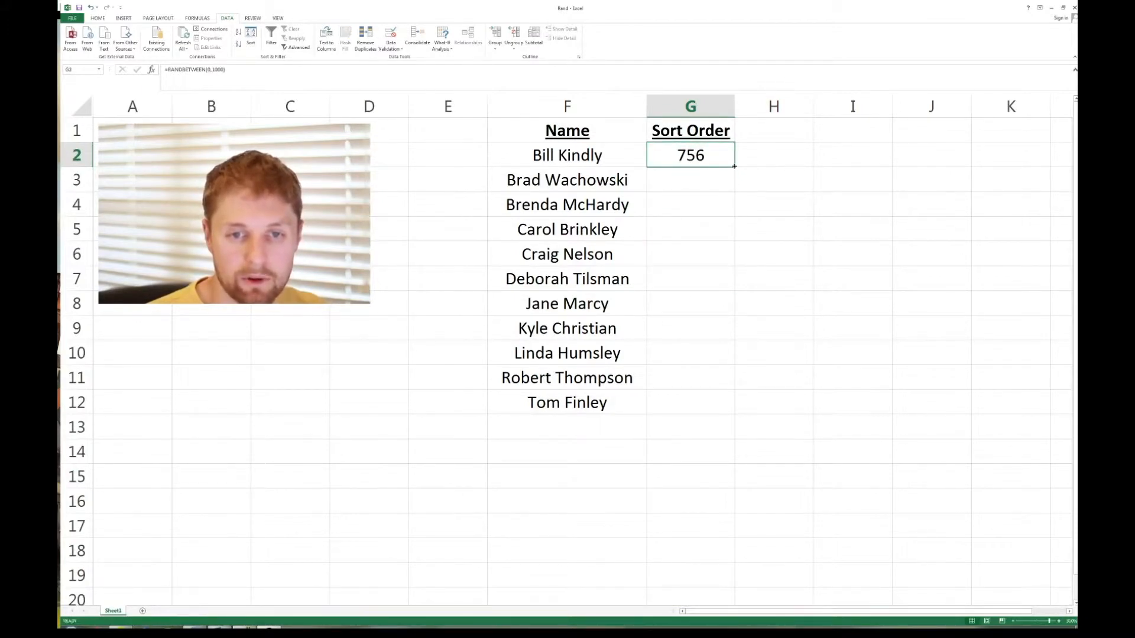
double_click(734, 167)
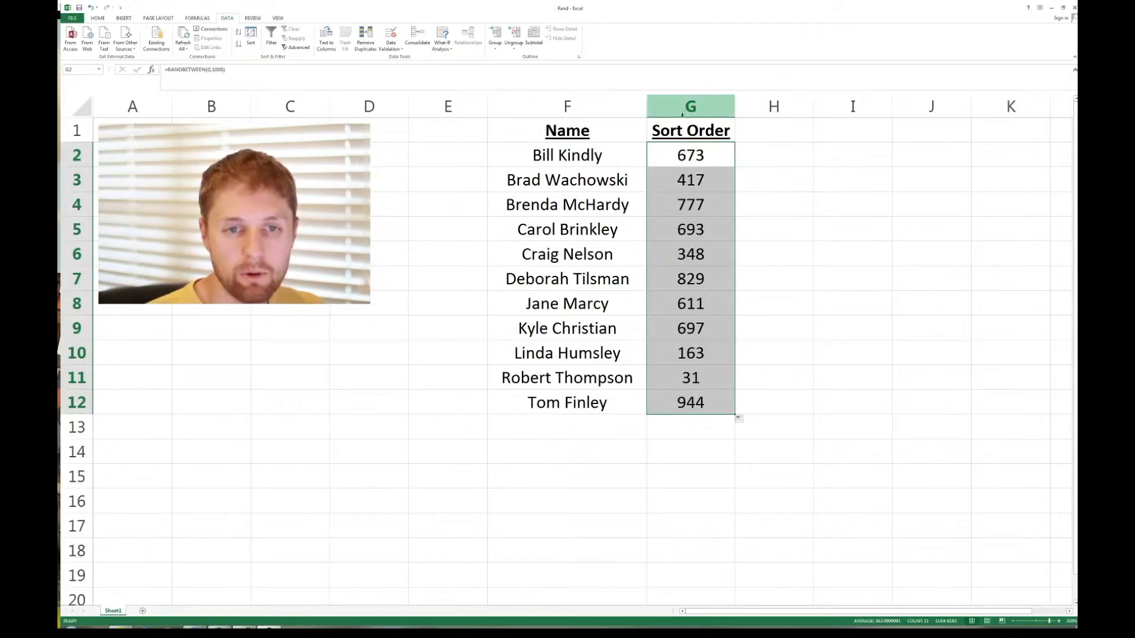
- Sort the Name and Sort Order list in F1:G12 by Sort Order from smallest to largest
left_click_drag(691, 402, 587, 121)
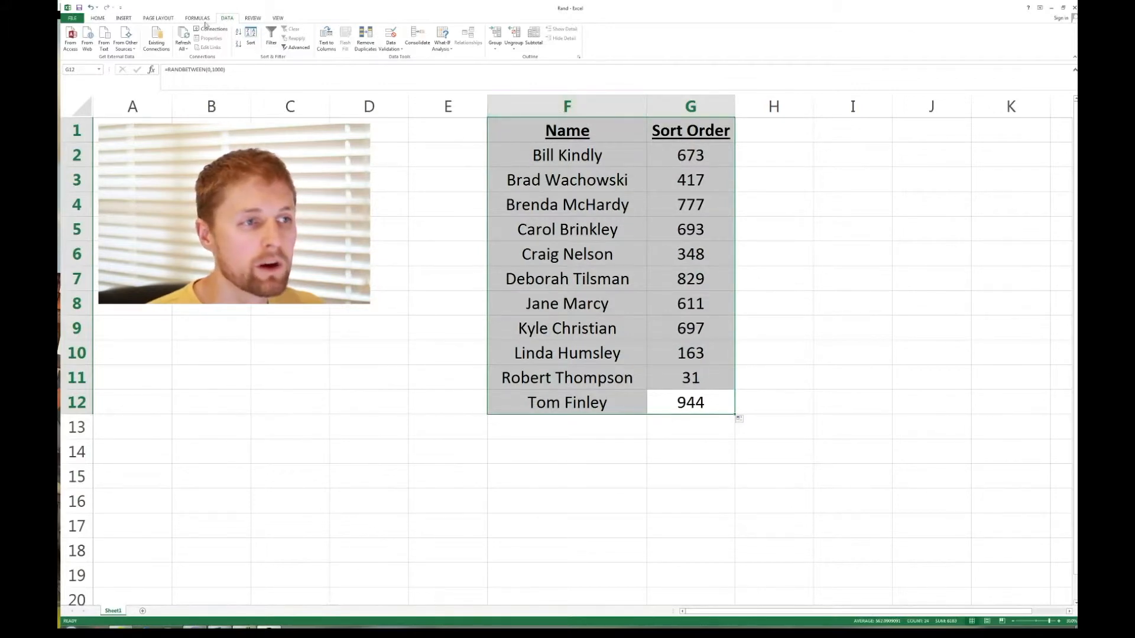
left_click(250, 36)
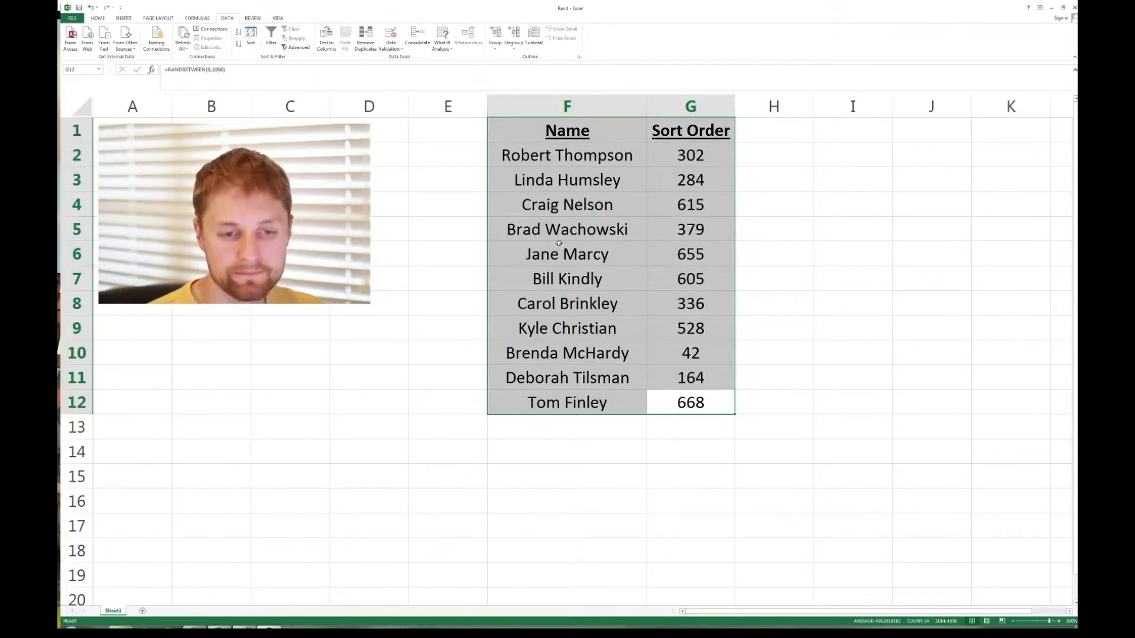
left_click(786, 185)
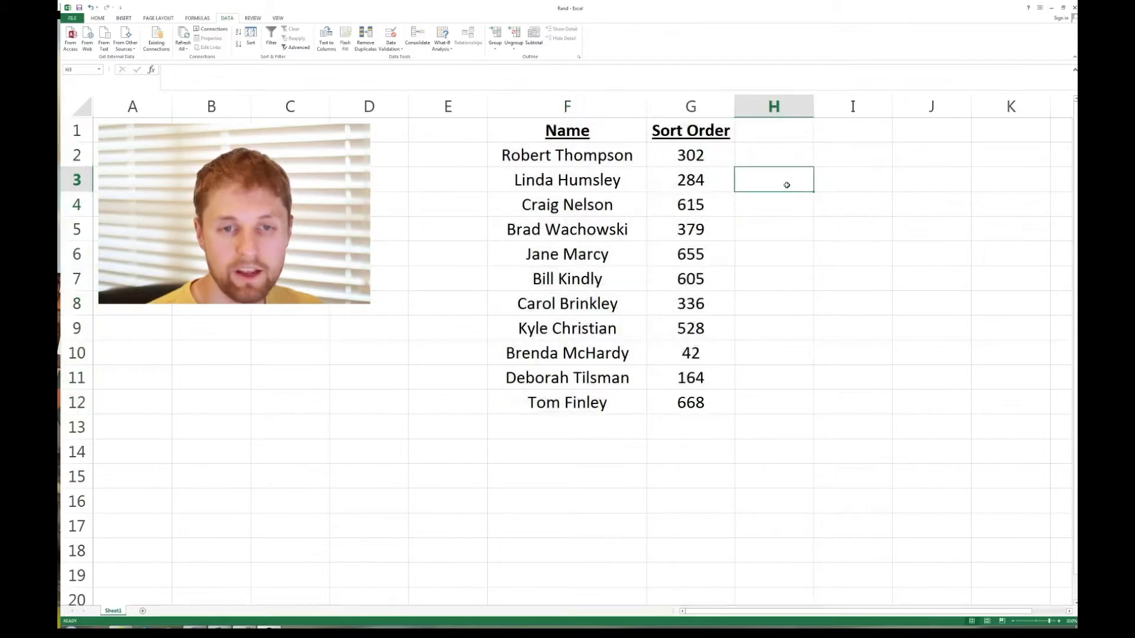
- Check the RANDBETWEEN formula in G2 and clear the formulas in G3:G12 below it
left_click(718, 156)
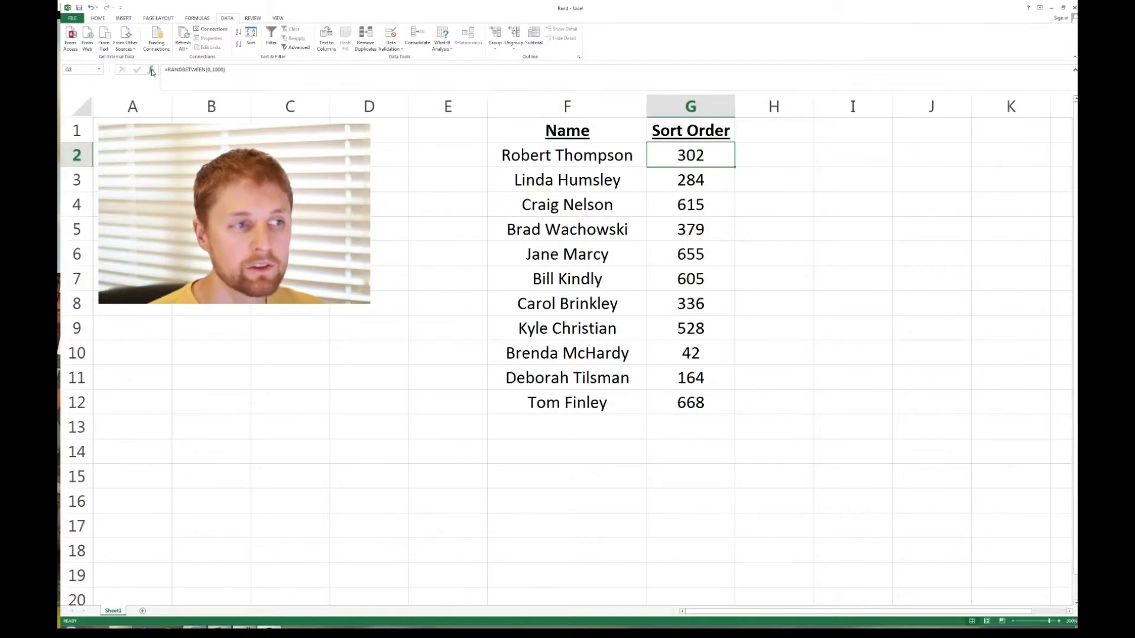
key("F2")
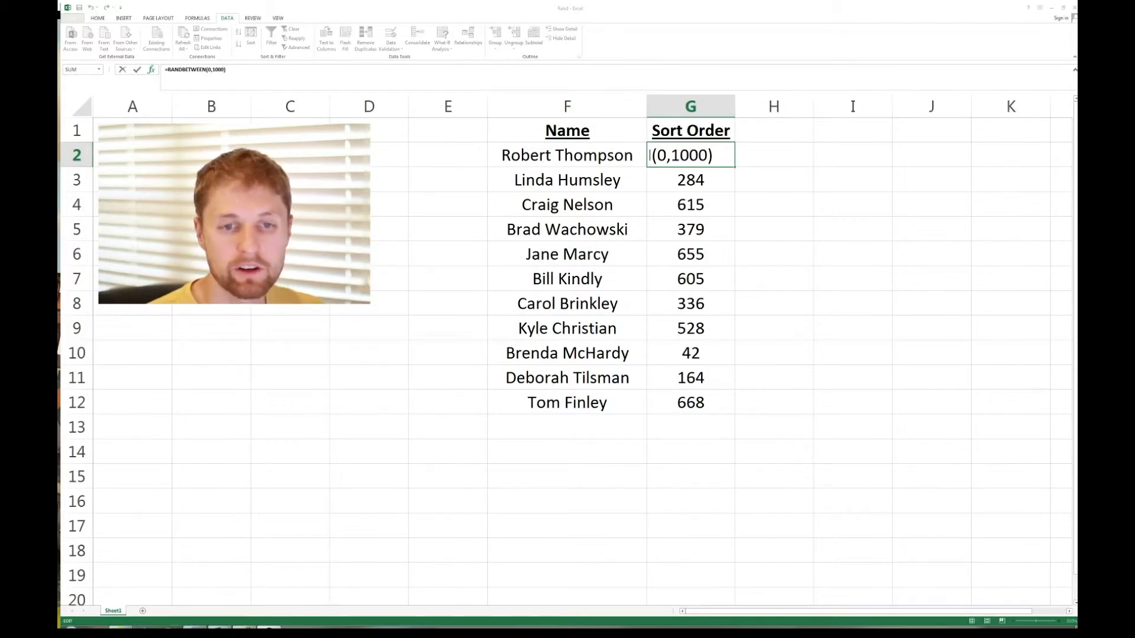
left_click(773, 309)
left_click_drag(699, 400, 678, 183)
key("Delete")
- Replace the formula in G2 with =RAND()*101-1
left_click(688, 160)
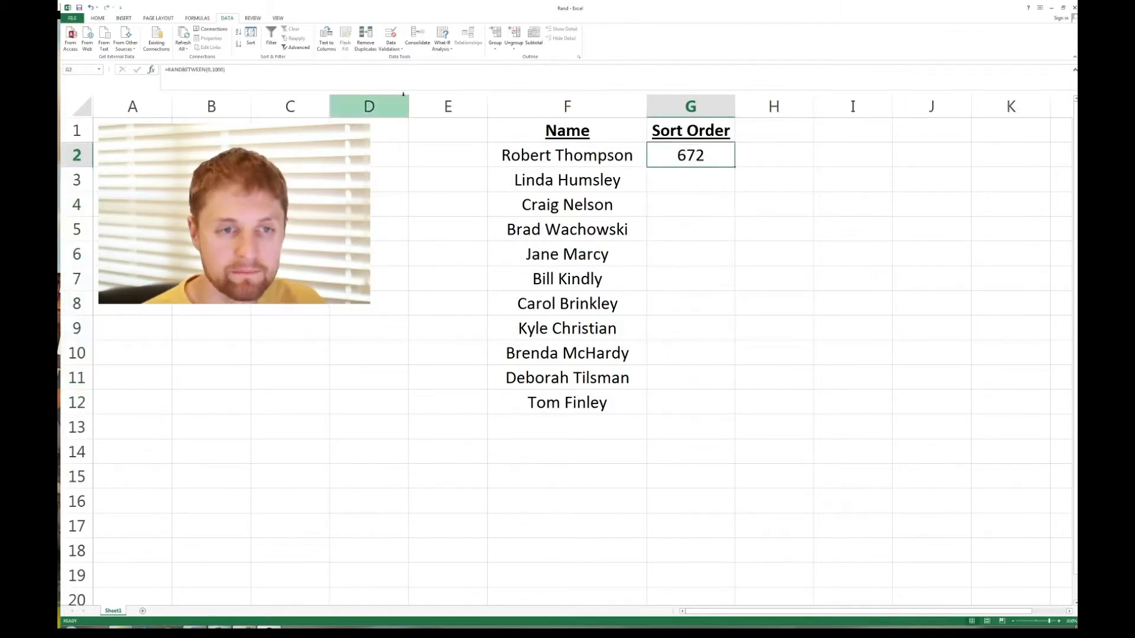
left_click_drag(249, 75, 172, 70)
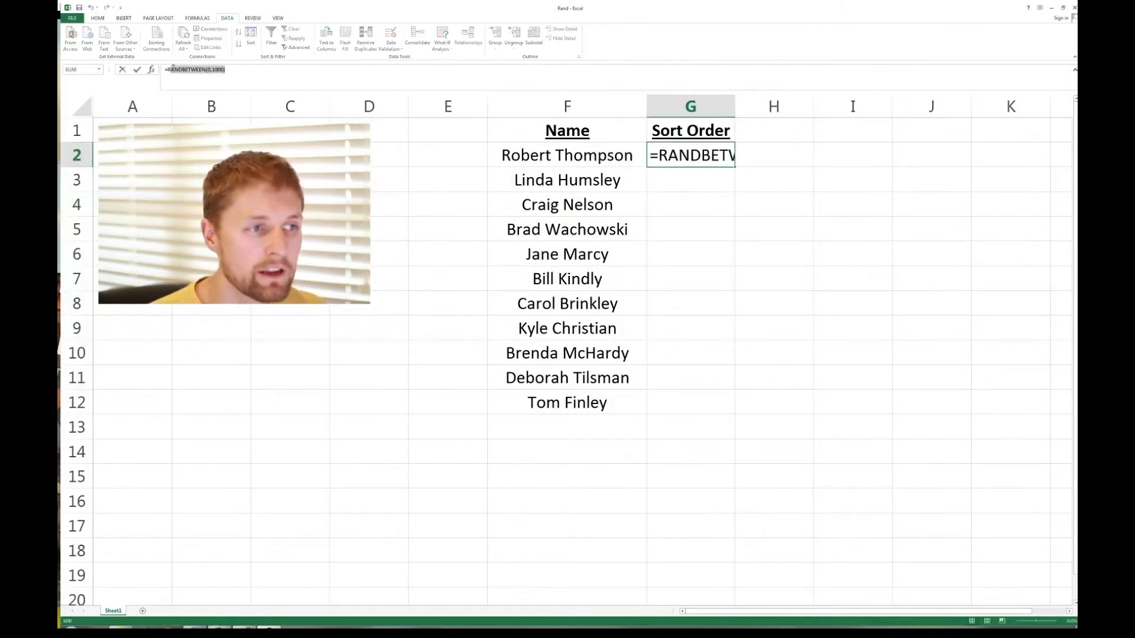
type("Rand")
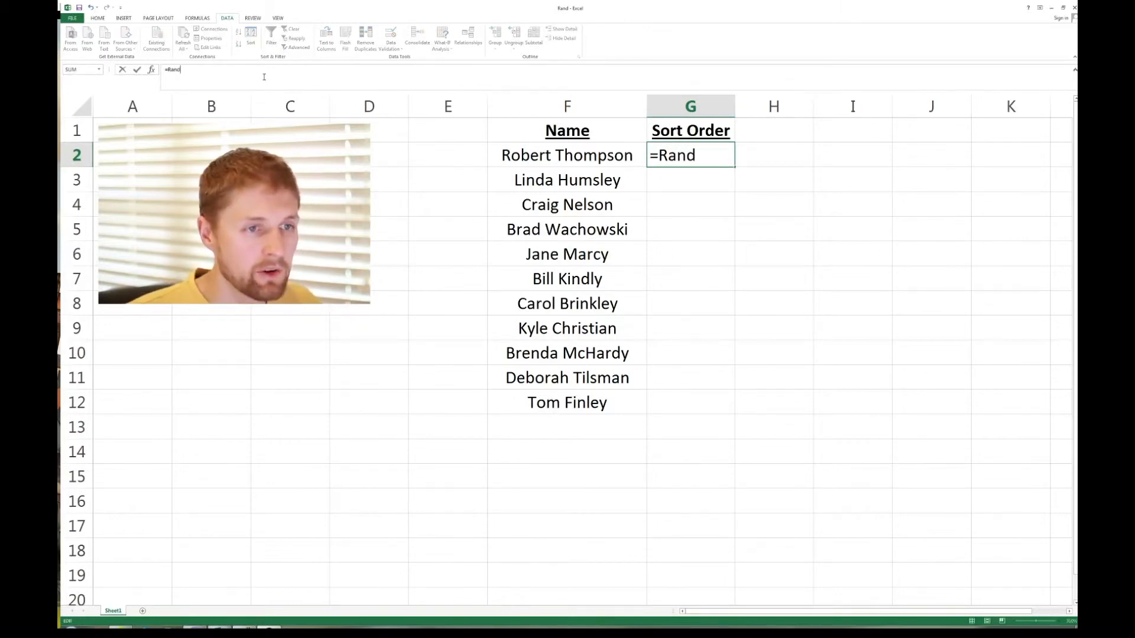
type("()")
key("BackSpace")
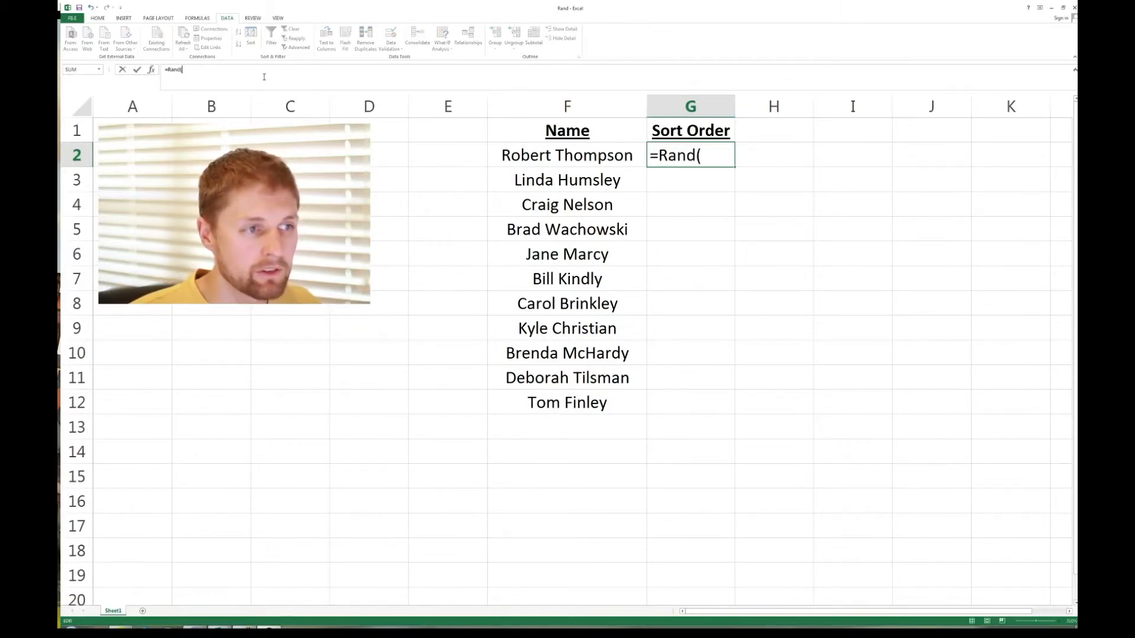
key("BackSpace")
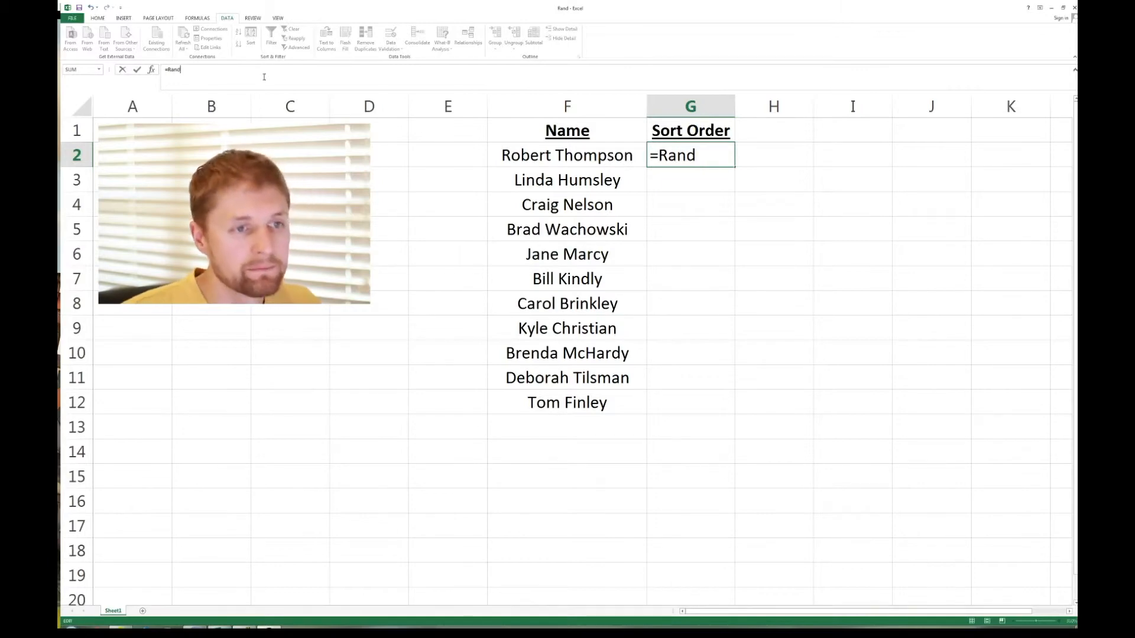
type("()")
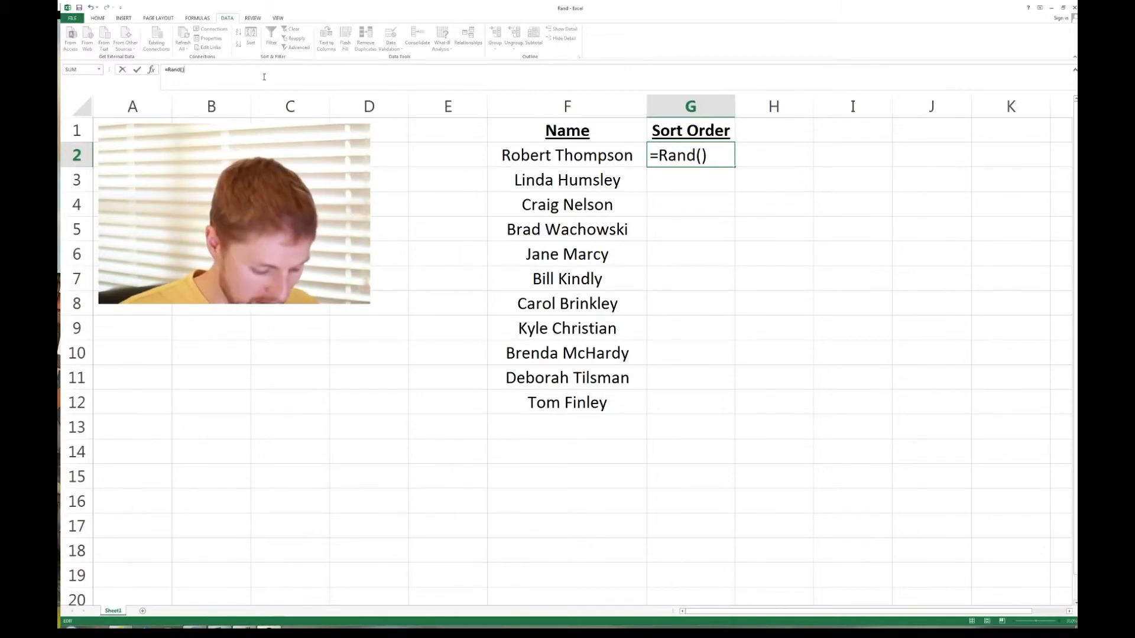
type("*")
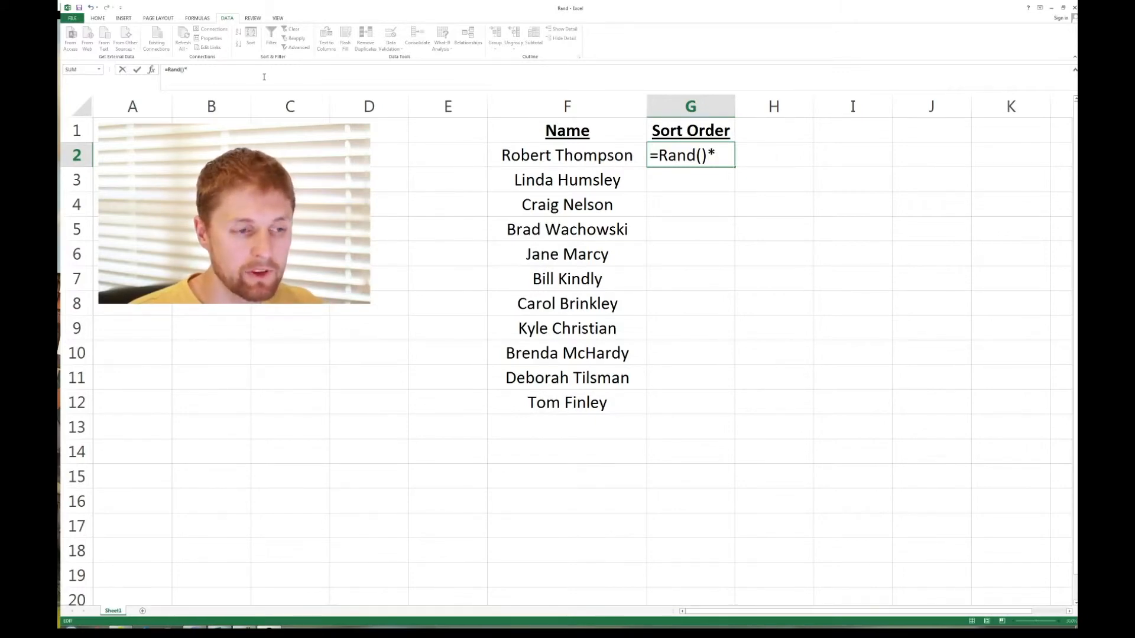
type("101-1")
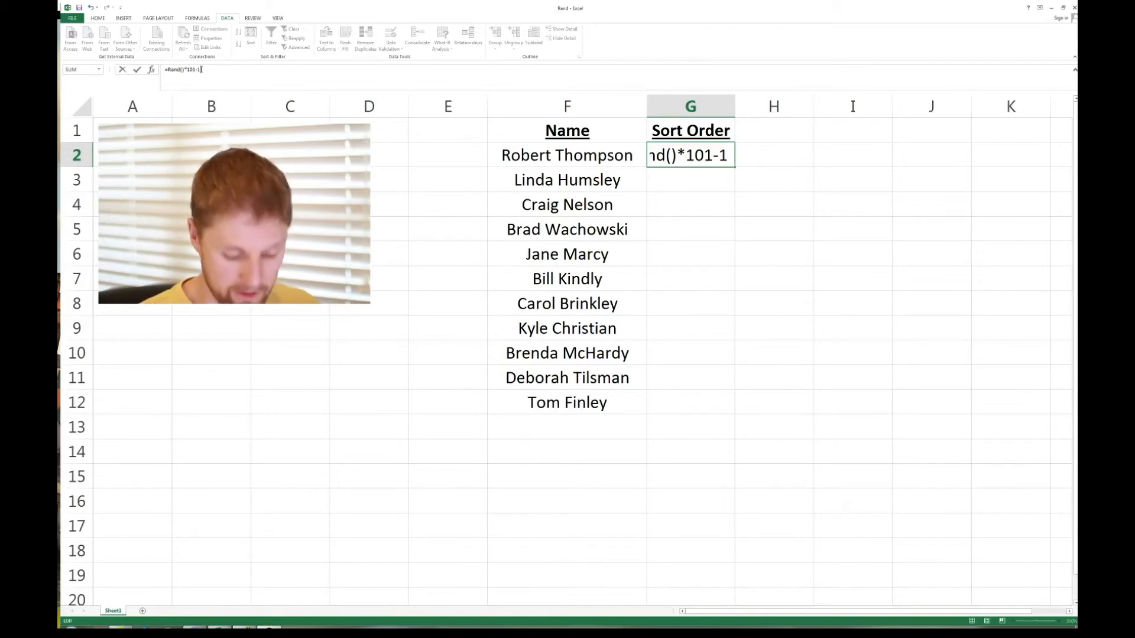
key("Return")
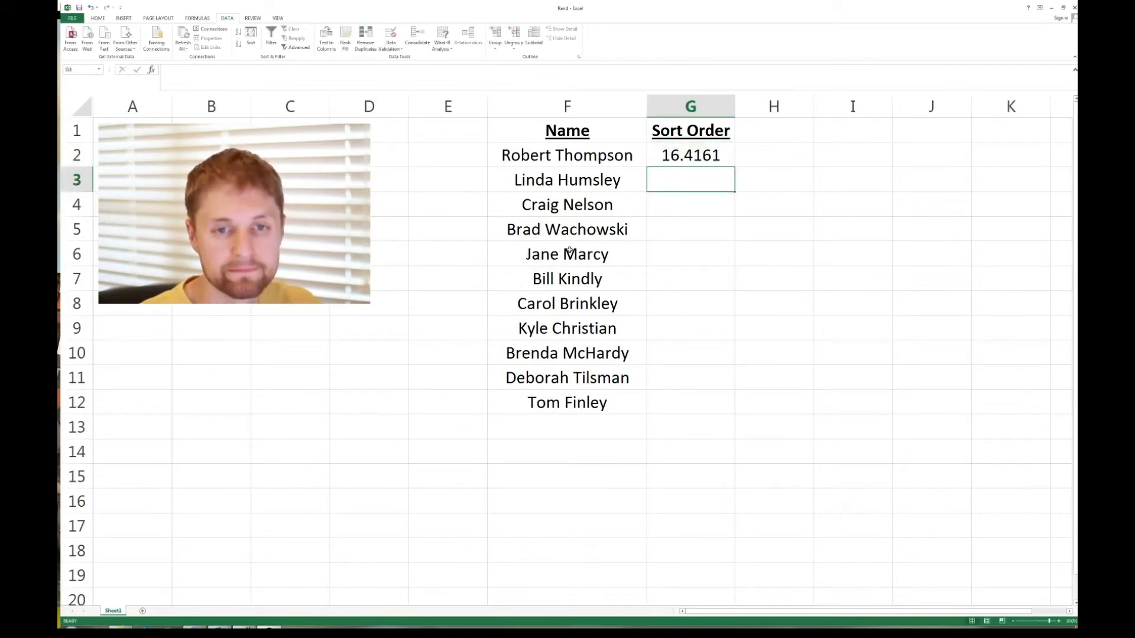
- Fill the RAND()*101-1 formula from G2 down to G12
left_click(719, 159)
double_click(734, 167)
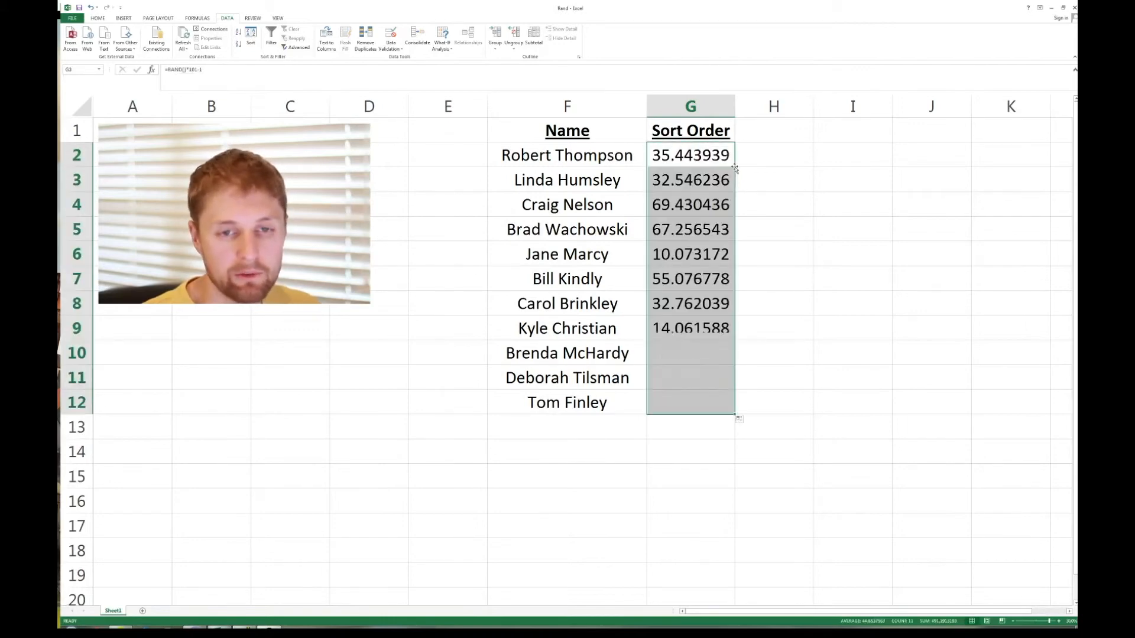
left_click(756, 205)
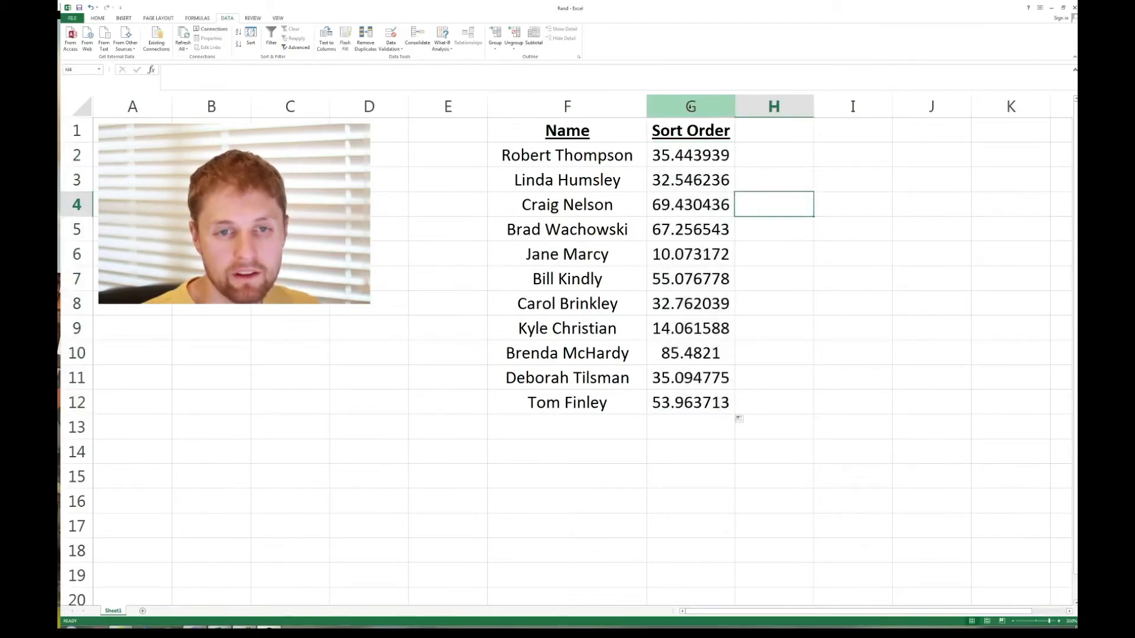
- Sort columns F and G by the Sort Order values from smallest to largest
left_click_drag(691, 106, 568, 106)
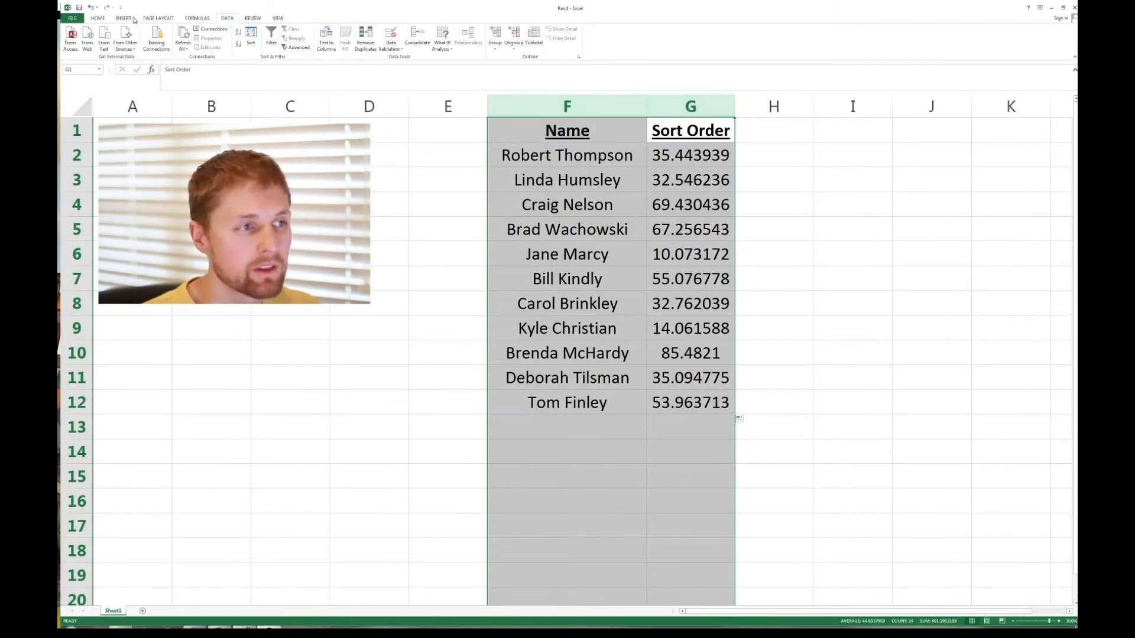
left_click(251, 36)
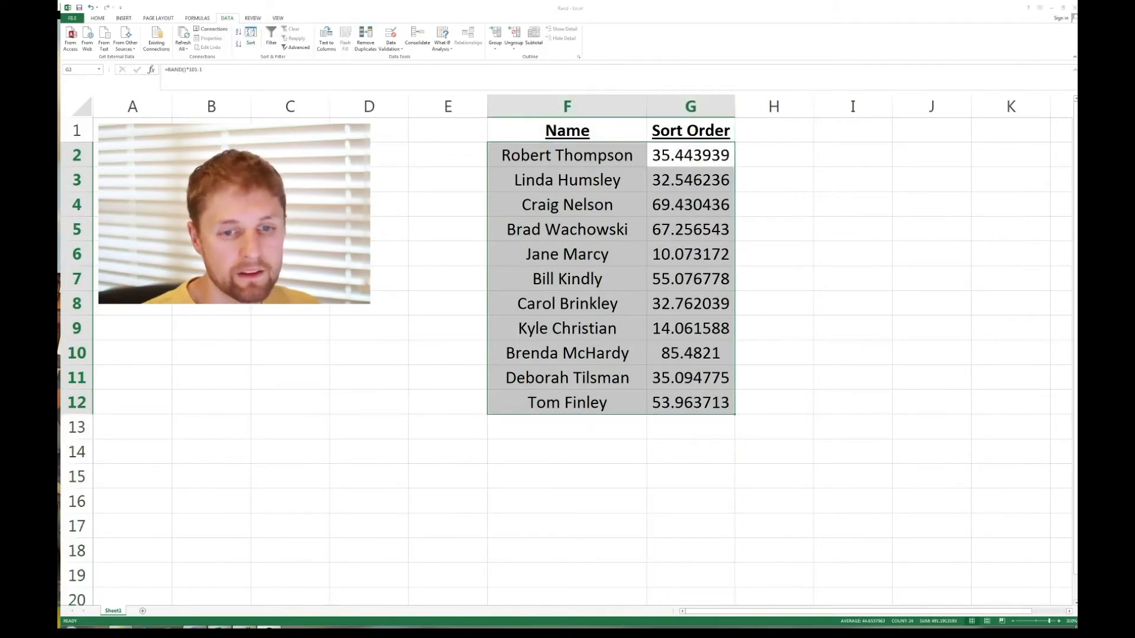
left_click(819, 263)
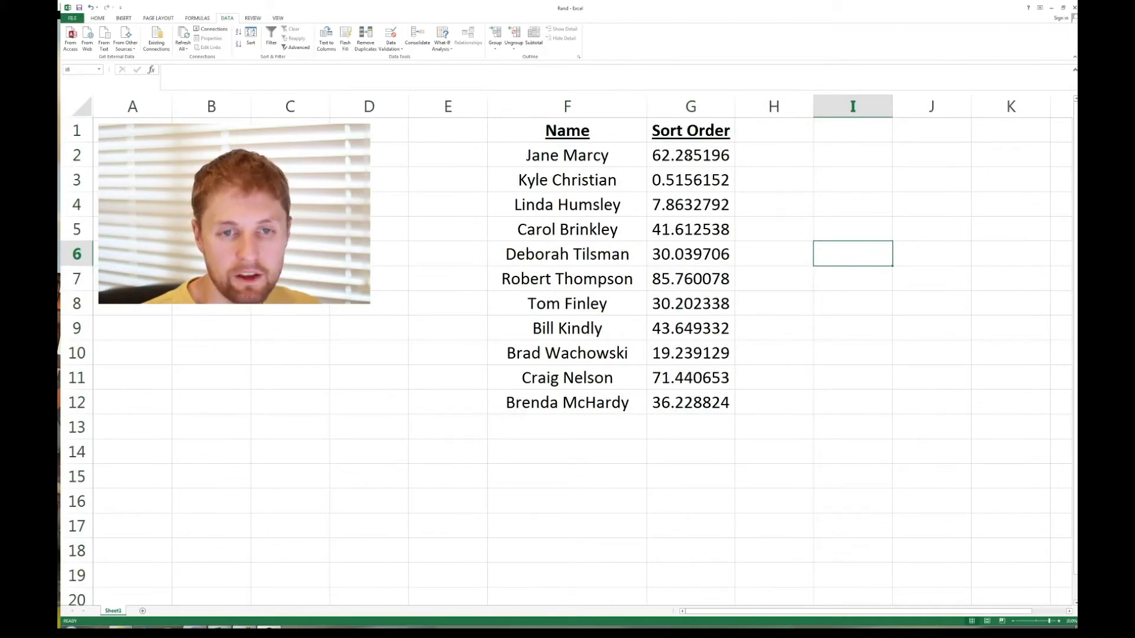
- Overwrite the formula in G2 with =RAND()
left_click(689, 155)
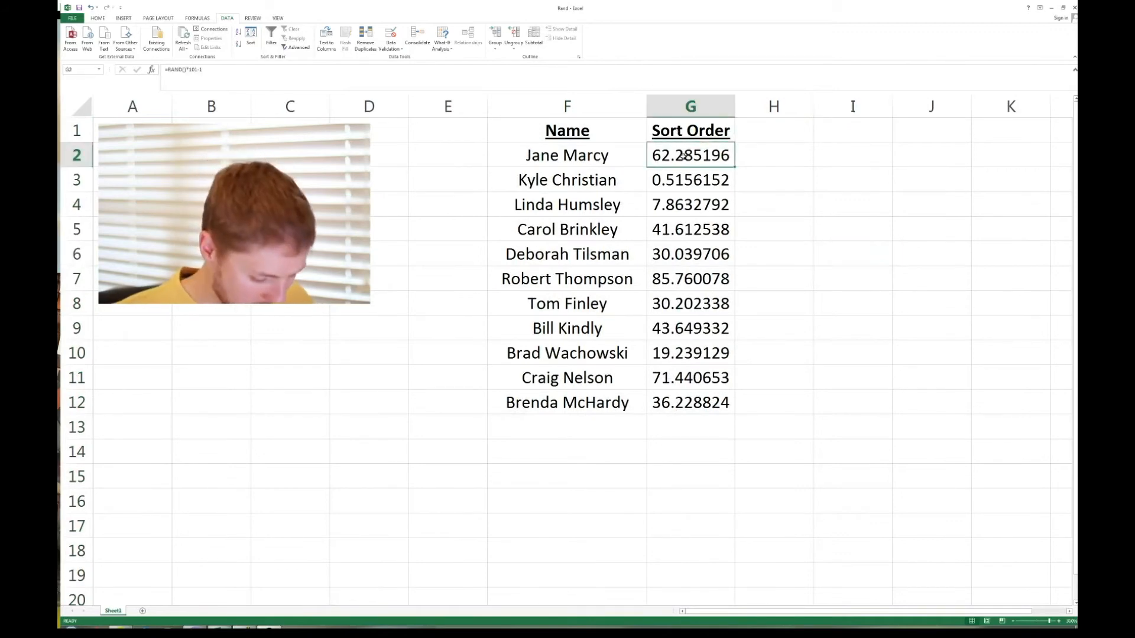
type("=rand")
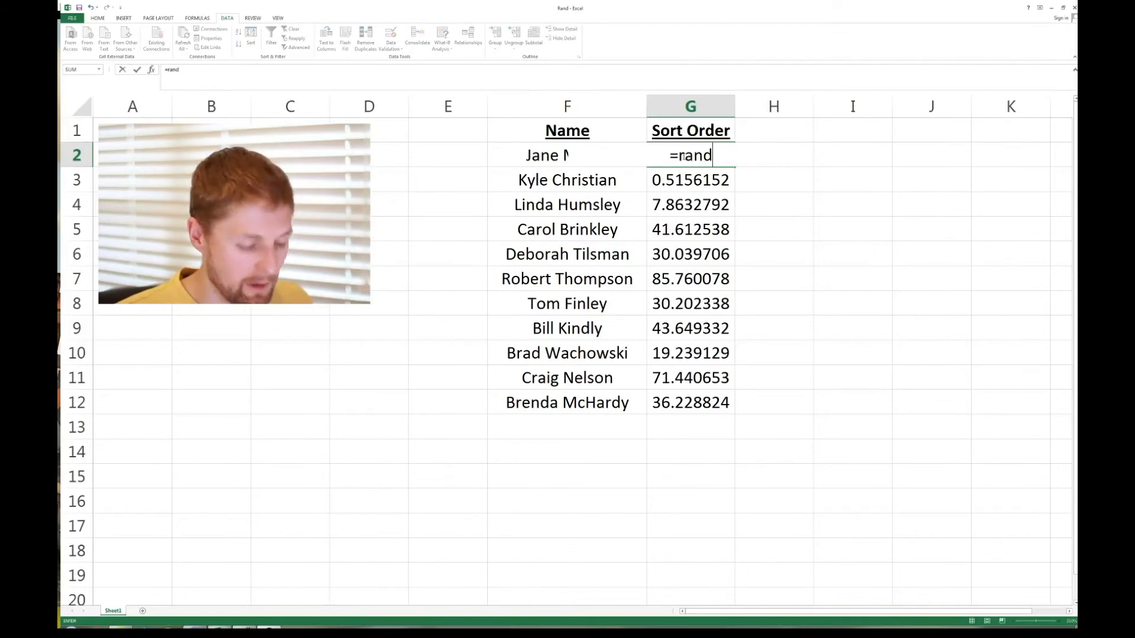
type("()")
key("Return")
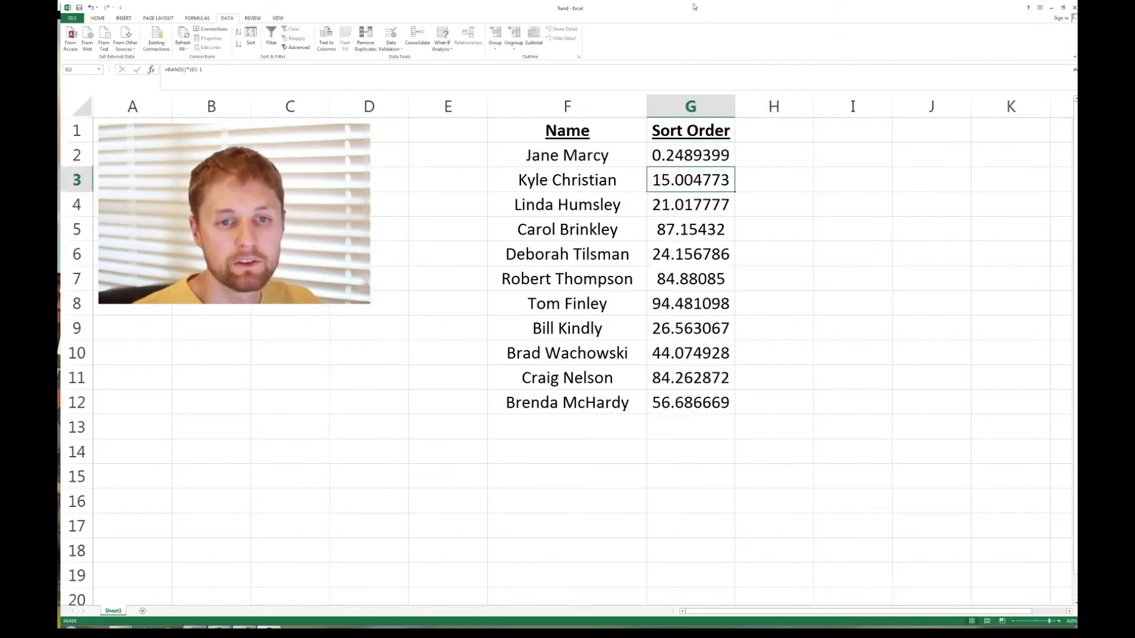
- Fill the plain RAND() formula from G2 down through G12
left_click(703, 158)
double_click(736, 168)
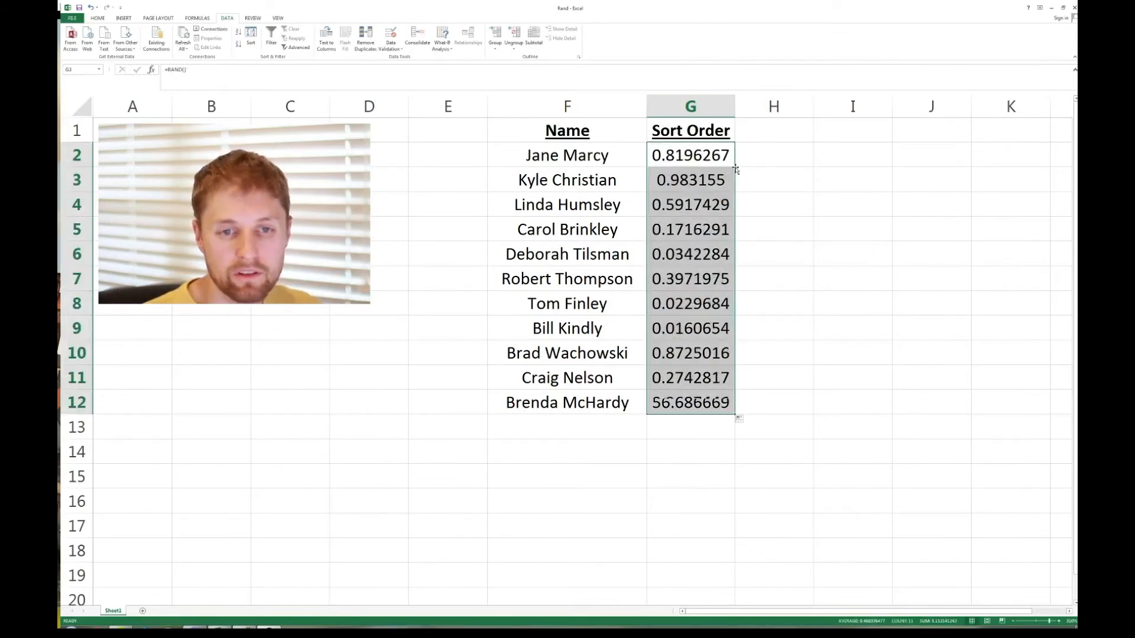
left_click(800, 202)
- Sort the list in columns F and G again by Sort Order, smallest to largest
left_click(692, 106)
left_click_drag(691, 107, 591, 107)
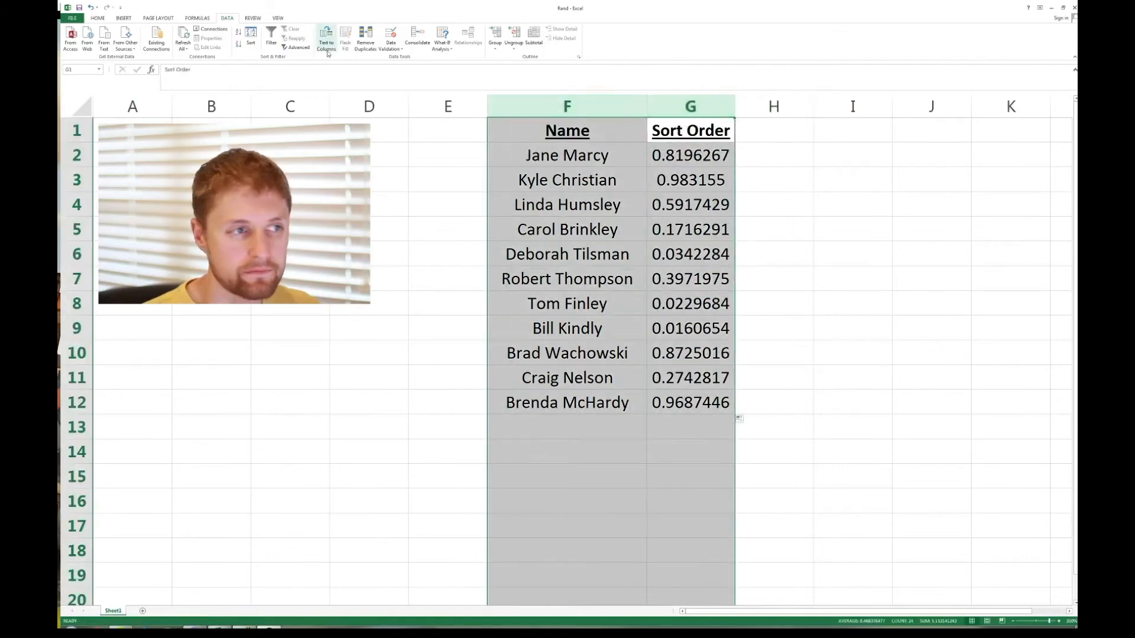
left_click(252, 37)
key("Return")
left_click(779, 293)
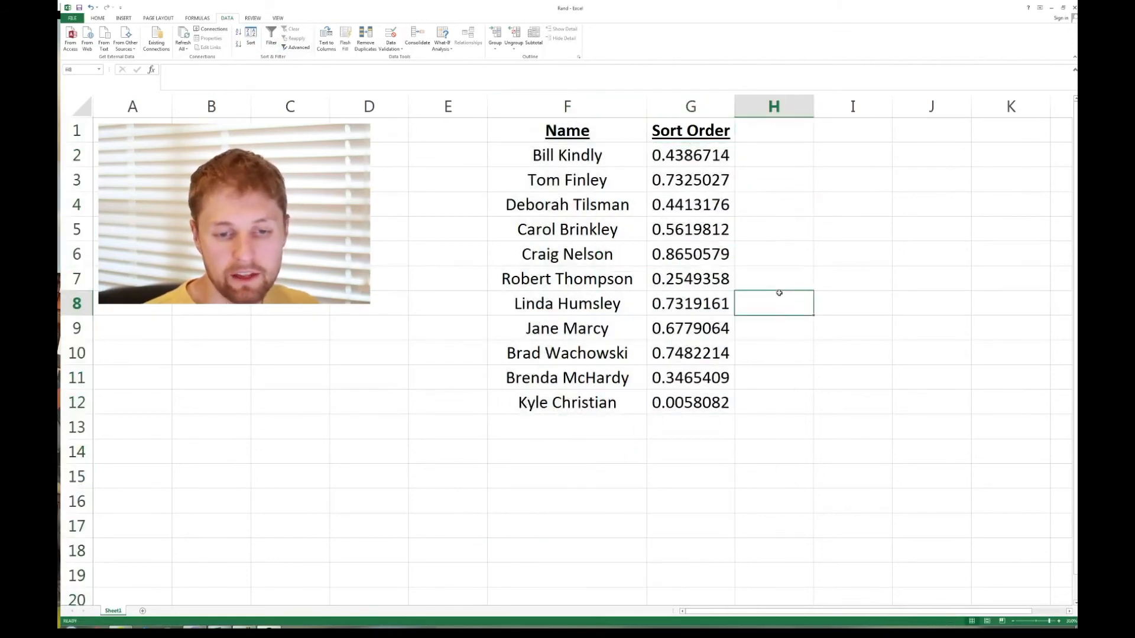